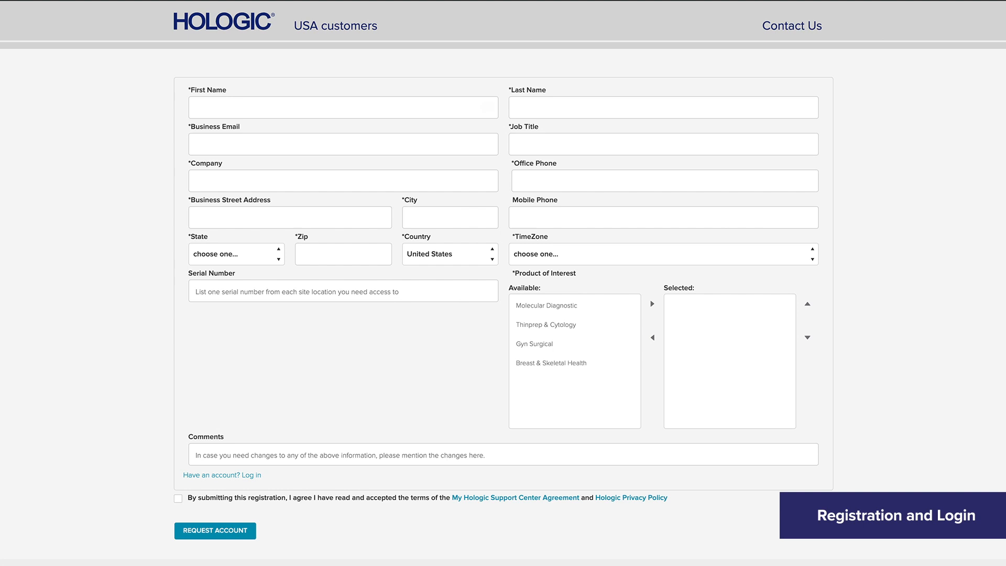
Step: Enter the requester's first and last name in the registration form
{"action": "left_click", "coordinate": [196, 108]}
{"action": "type", "text": "Jane"}
{"action": "key", "text": "Tab"}
{"action": "type", "text": "Doe"}
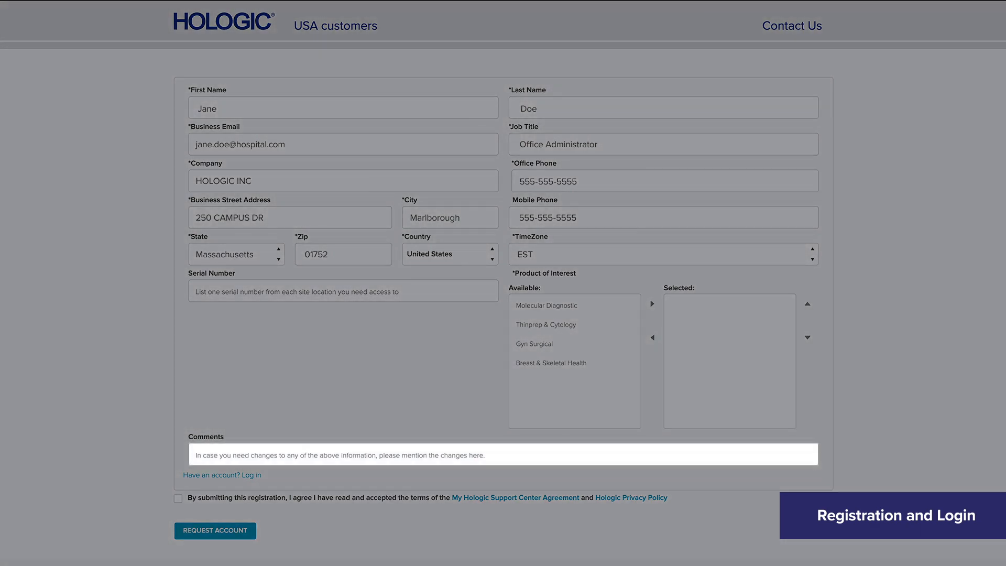
Step: Add the comment 'I would like access to a whole health syster.' and accept the support center terms
{"action": "left_click", "coordinate": [200, 464]}
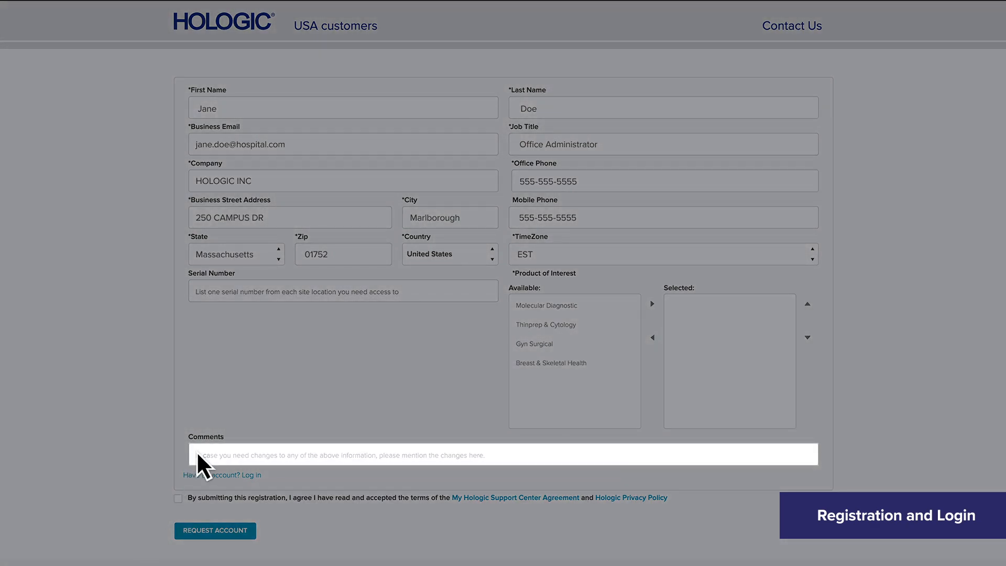
{"action": "type", "text": "I would like access to a whole health syster"}
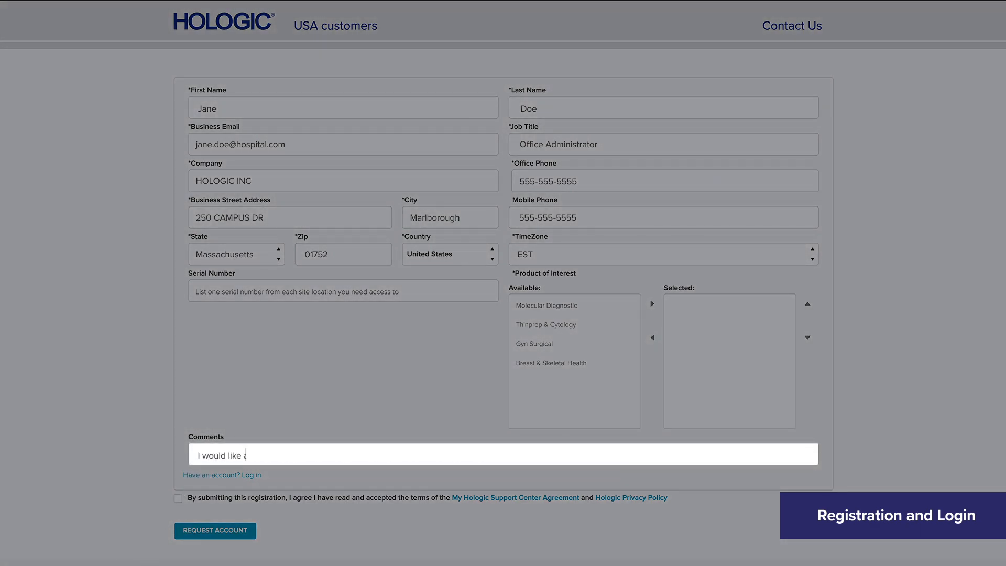
{"action": "type", "text": "."}
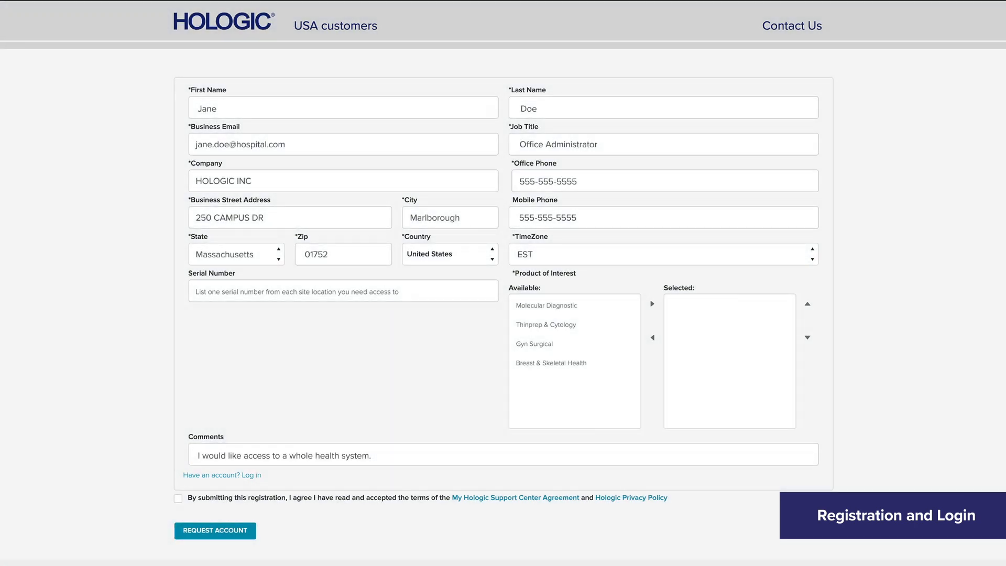
{"action": "left_click", "coordinate": [179, 499]}
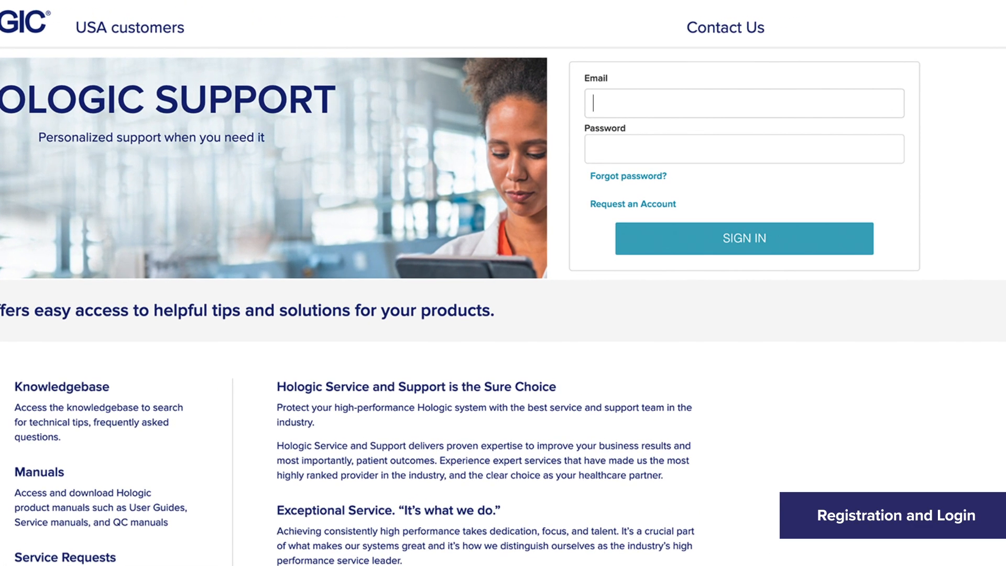
Step: Sign in with the account's e-mail address and password
{"action": "left_click", "coordinate": [600, 103]}
{"action": "left_click", "coordinate": [595, 149]}
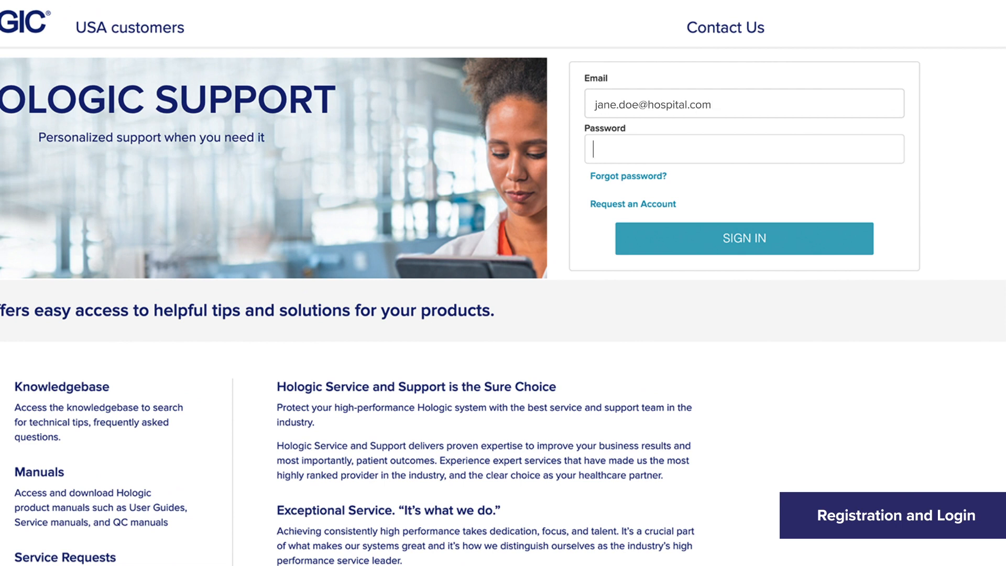
{"action": "type", "text": "*************"}
{"action": "left_click", "coordinate": [789, 234]}
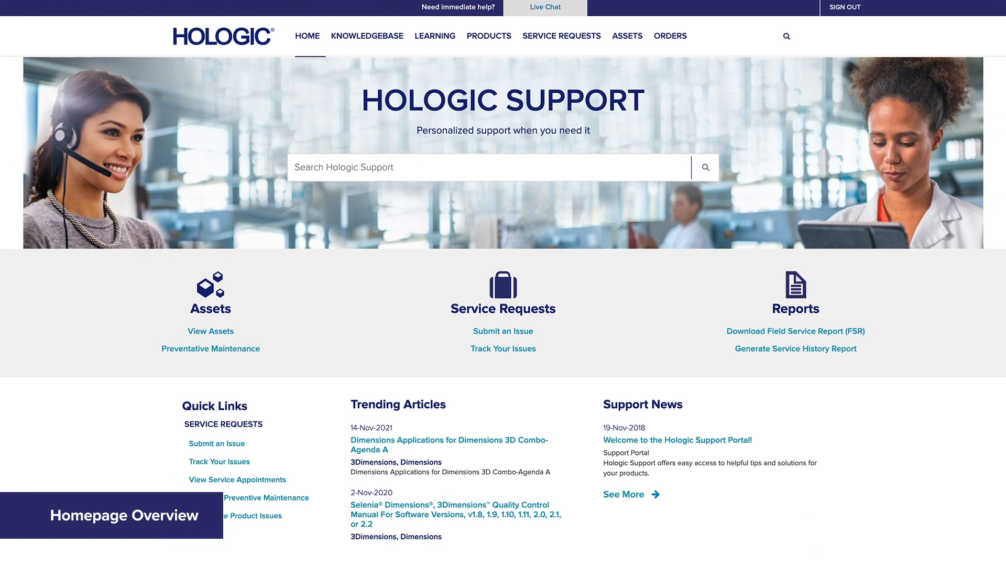
Step: Open View Assets from the home page's Assets section
{"action": "left_click", "coordinate": [220, 331]}
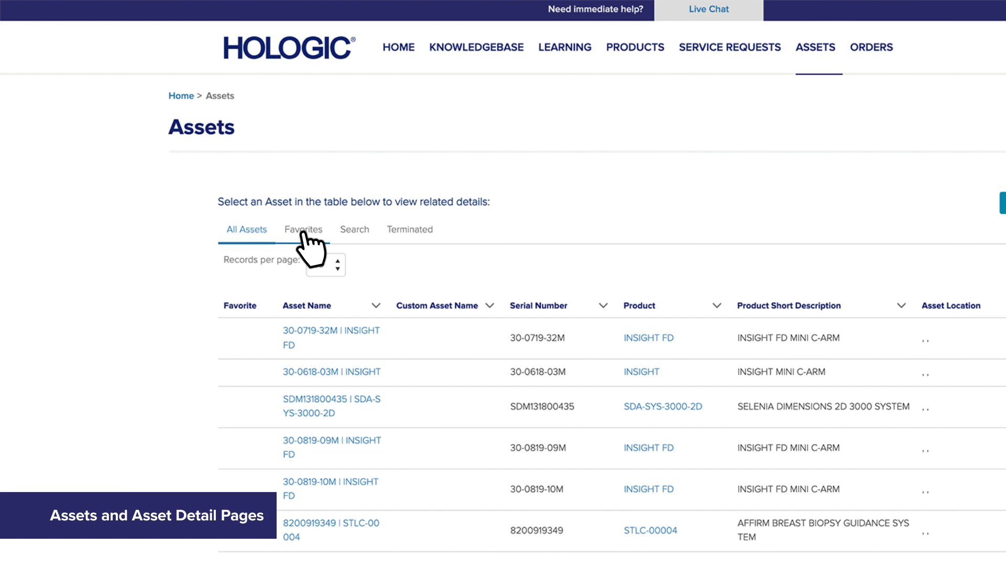
{"action": "left_click", "coordinate": [354, 230]}
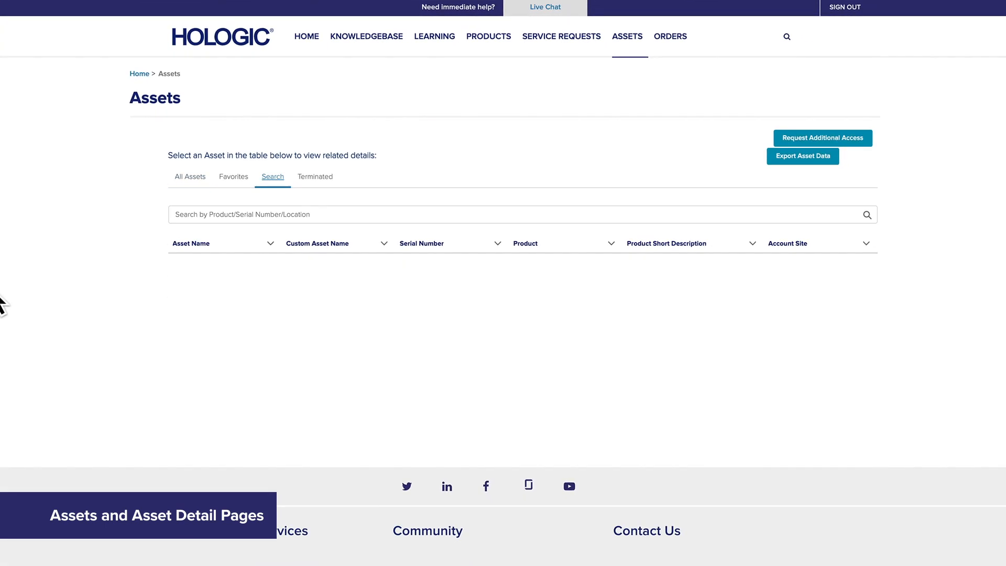
{"action": "left_click", "coordinate": [176, 215]}
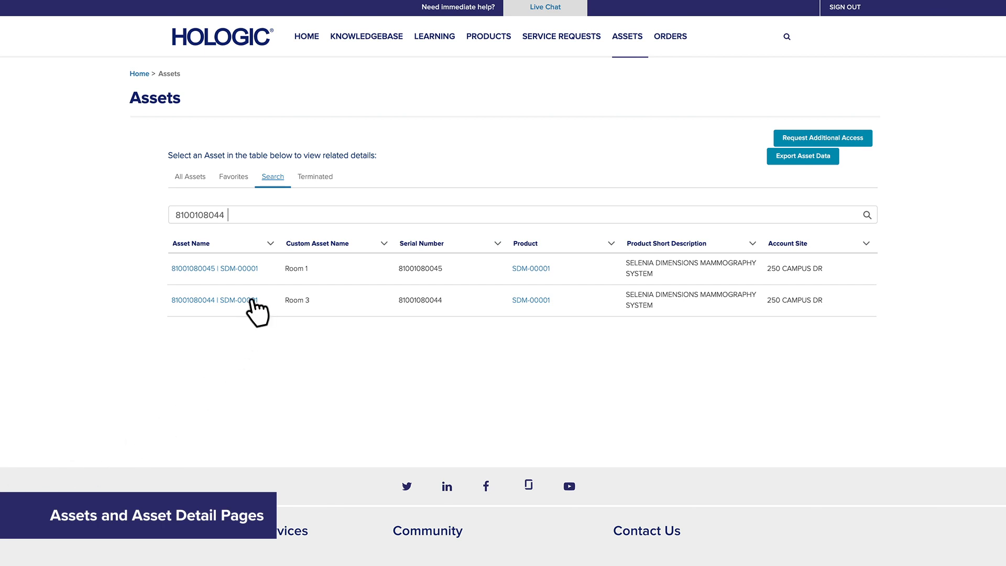
{"action": "left_click", "coordinate": [251, 301]}
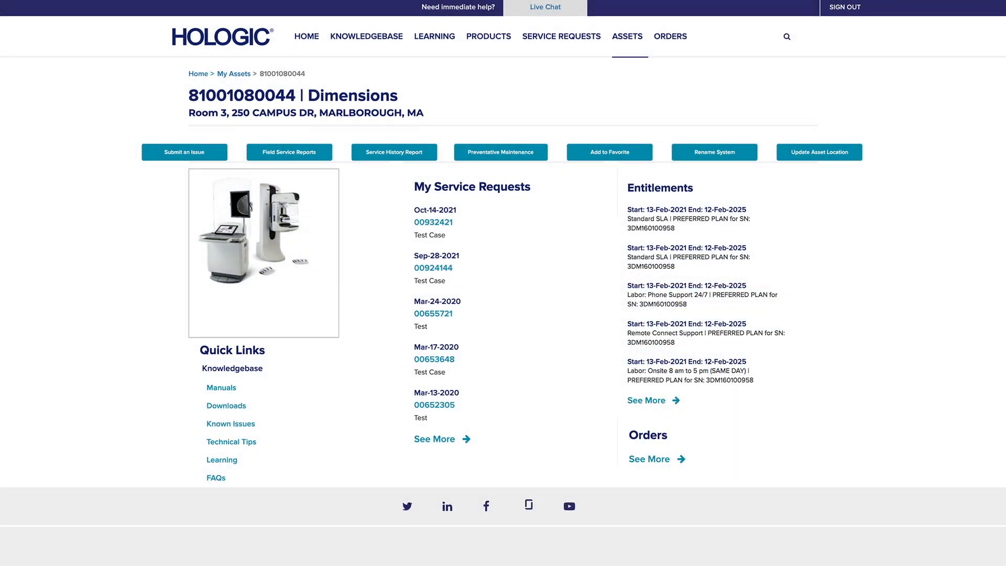
{"action": "left_click", "coordinate": [527, 154]}
Step: Submit a case with a contact phone number and subject 'The compression is jumping and not lowering smoothly.'
{"action": "left_click", "coordinate": [215, 152]}
{"action": "left_click", "coordinate": [532, 256]}
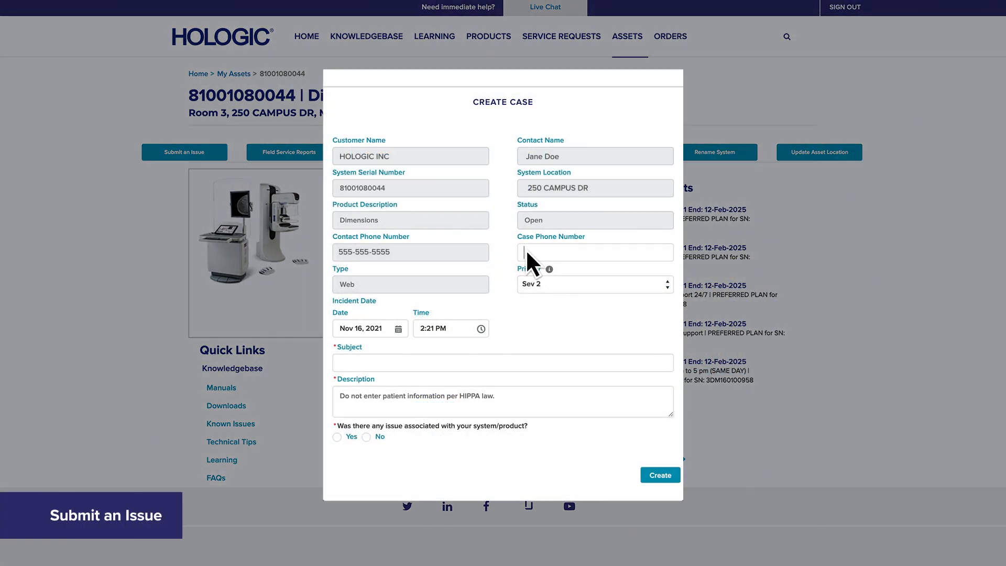
{"action": "type", "text": "555-555-5555"}
{"action": "left_click", "coordinate": [341, 363]}
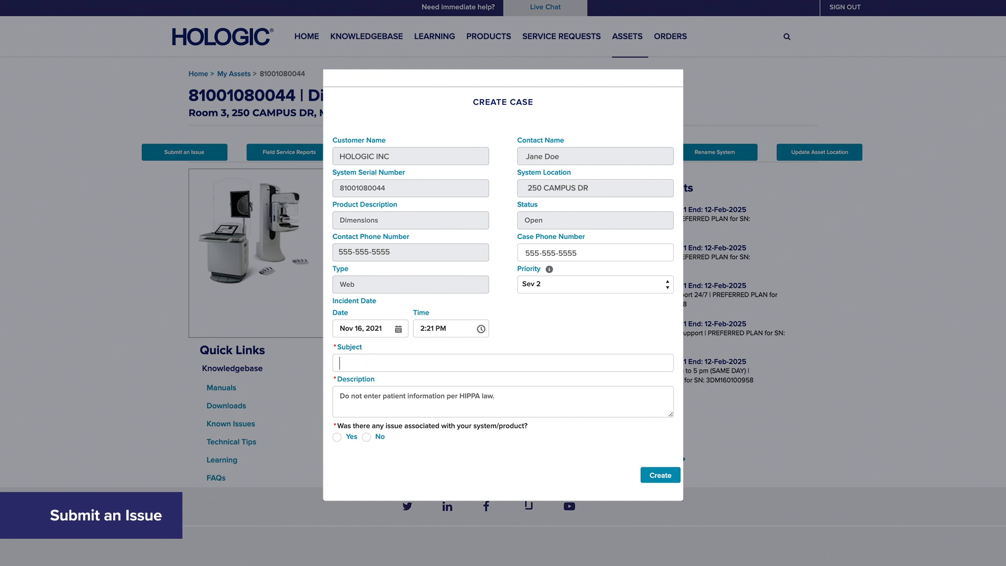
{"action": "type", "text": "The compression is jumping and not lowering smoothly."}
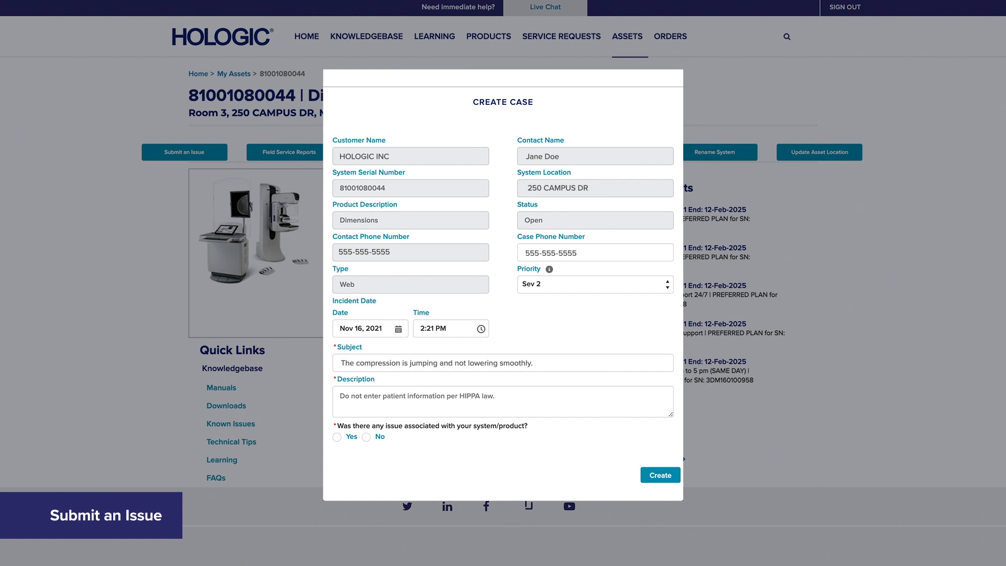
{"action": "left_click", "coordinate": [342, 398]}
{"action": "type", "text": "The compression is jumping and not lowering smoothly."}
{"action": "left_click", "coordinate": [337, 437]}
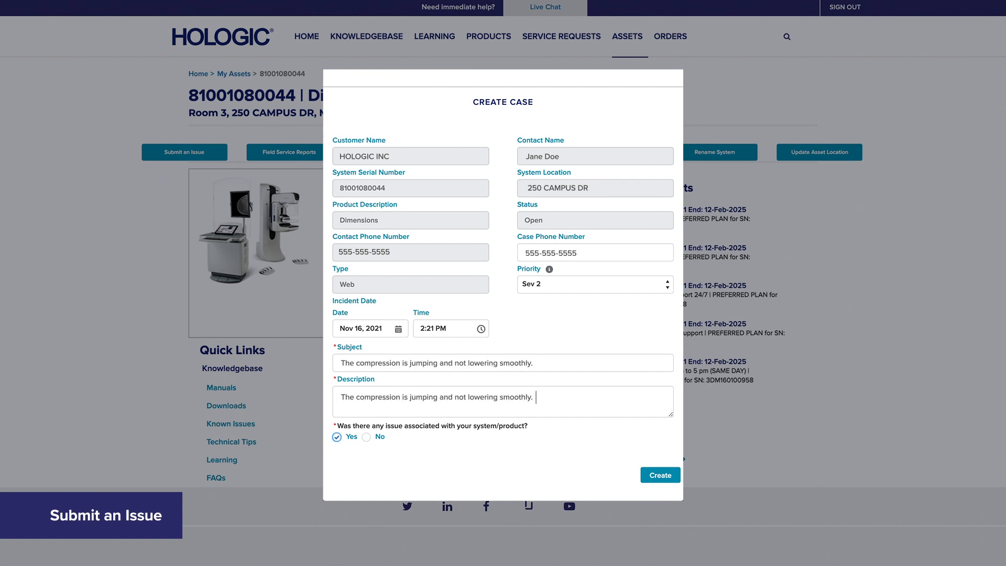
{"action": "left_click", "coordinate": [650, 475]}
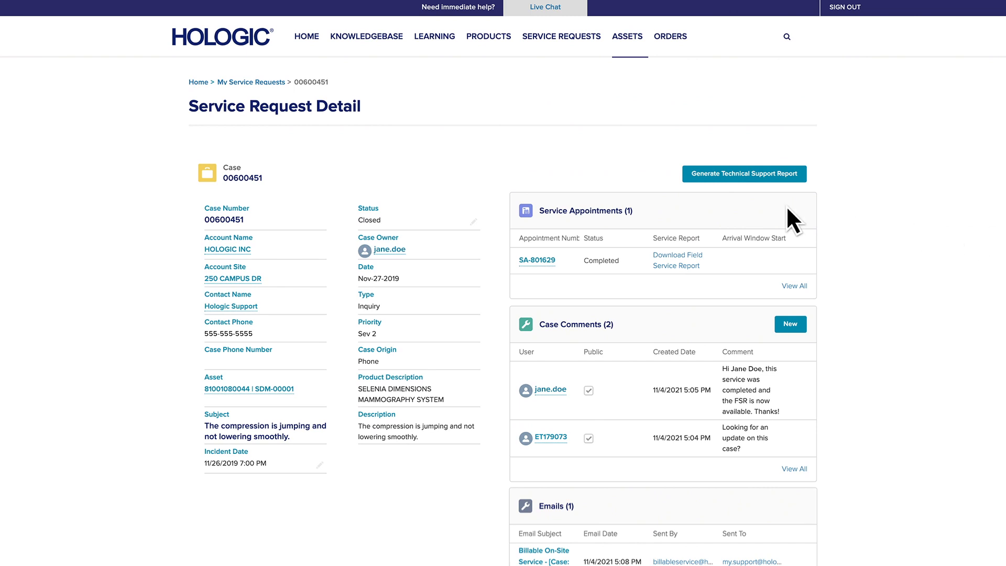
Step: Go to Service Requests and expand the list-view selector
{"action": "left_click", "coordinate": [568, 38]}
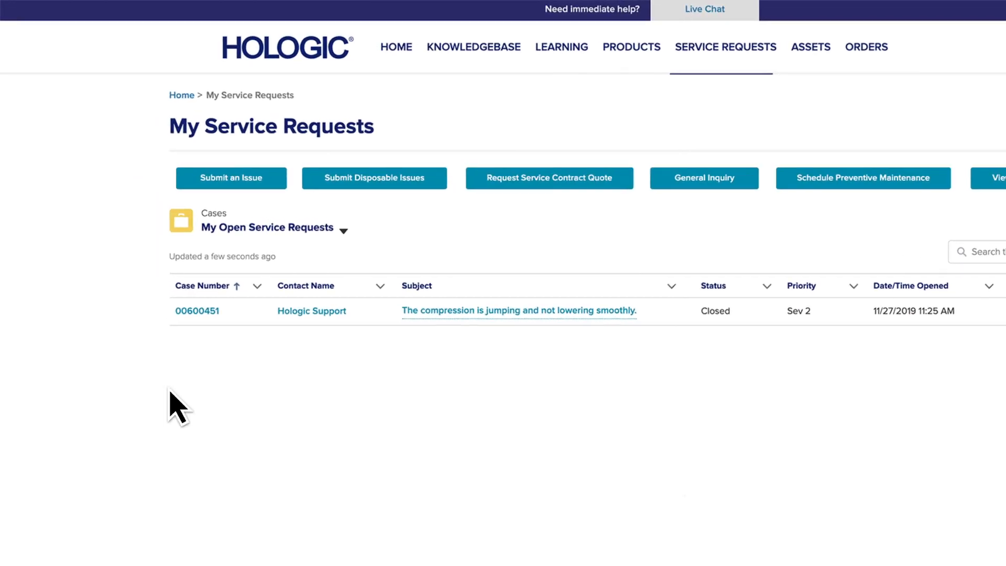
{"action": "left_click", "coordinate": [346, 231]}
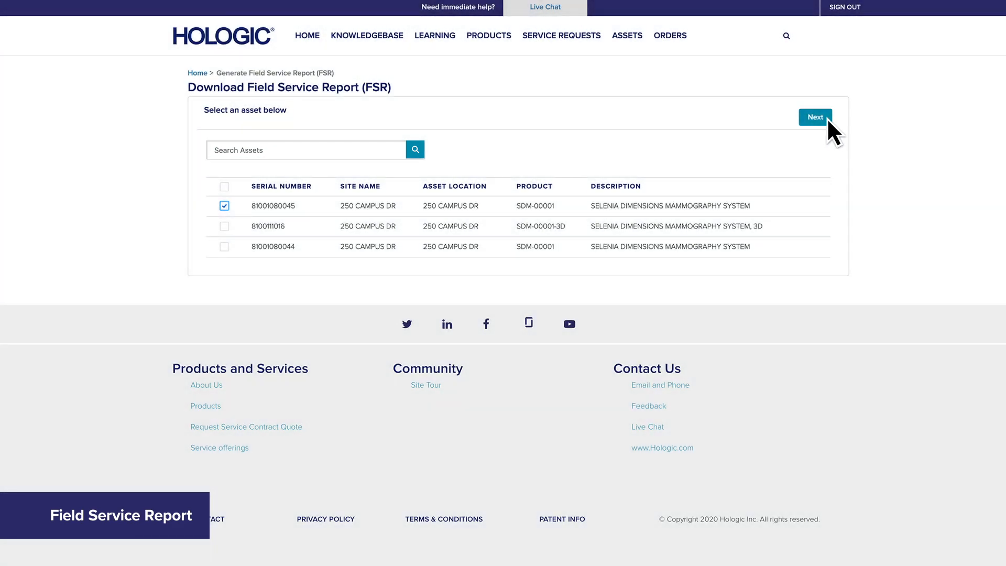
Step: Filter the chosen asset's service appointments from 04/01/2019 to 11/17/2021
{"action": "left_click", "coordinate": [826, 119]}
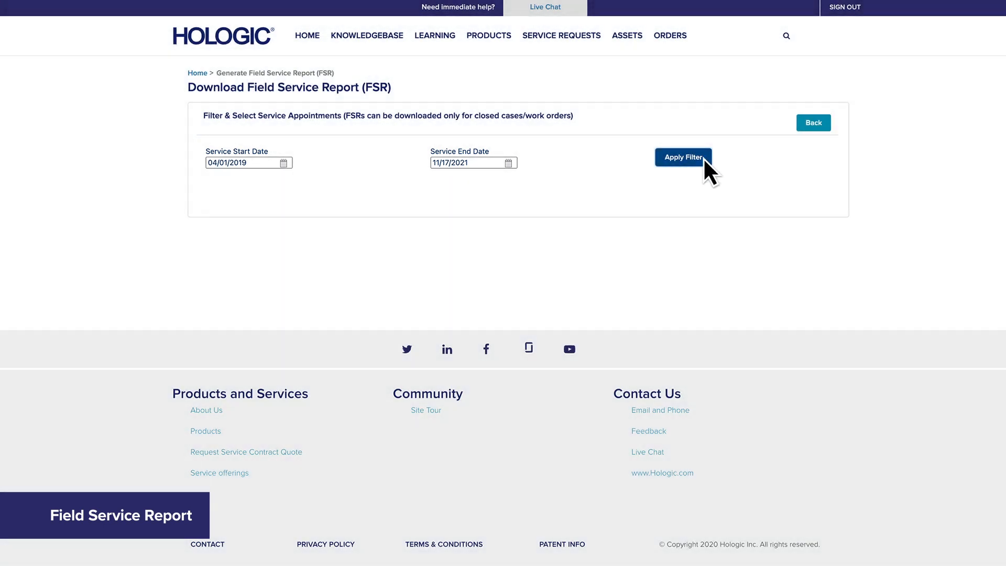
{"action": "left_click", "coordinate": [705, 159]}
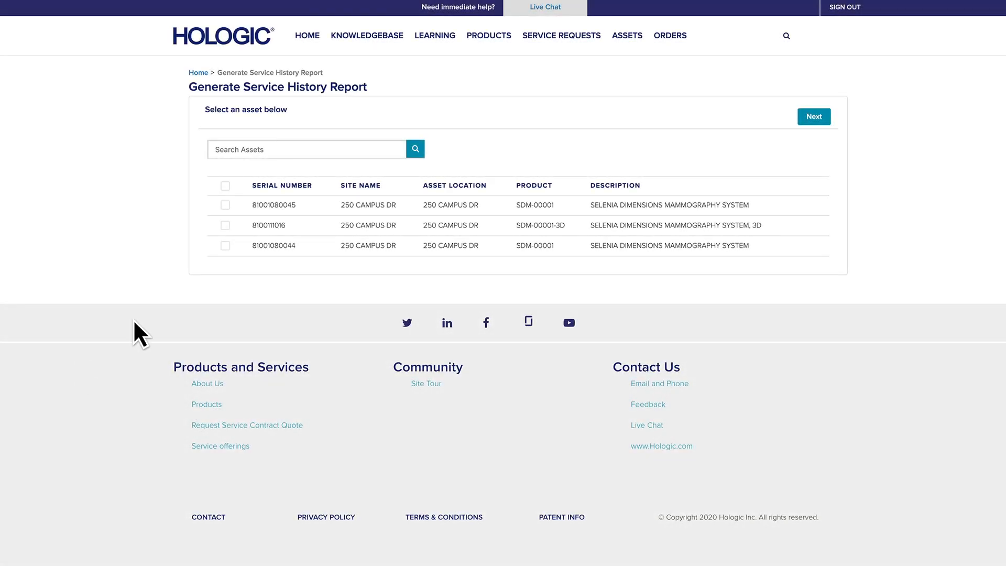
{"action": "left_click", "coordinate": [225, 205]}
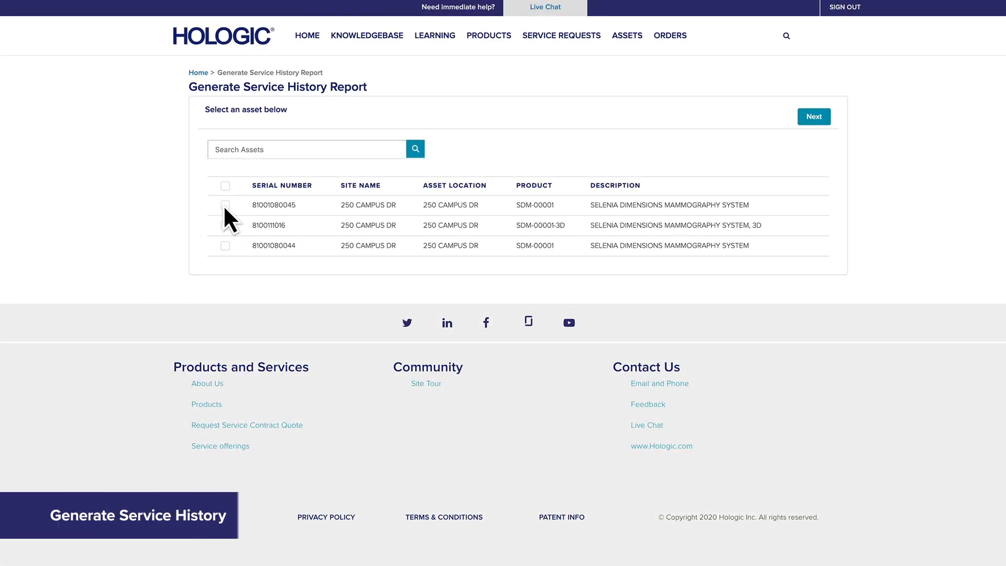
{"action": "left_click", "coordinate": [819, 118]}
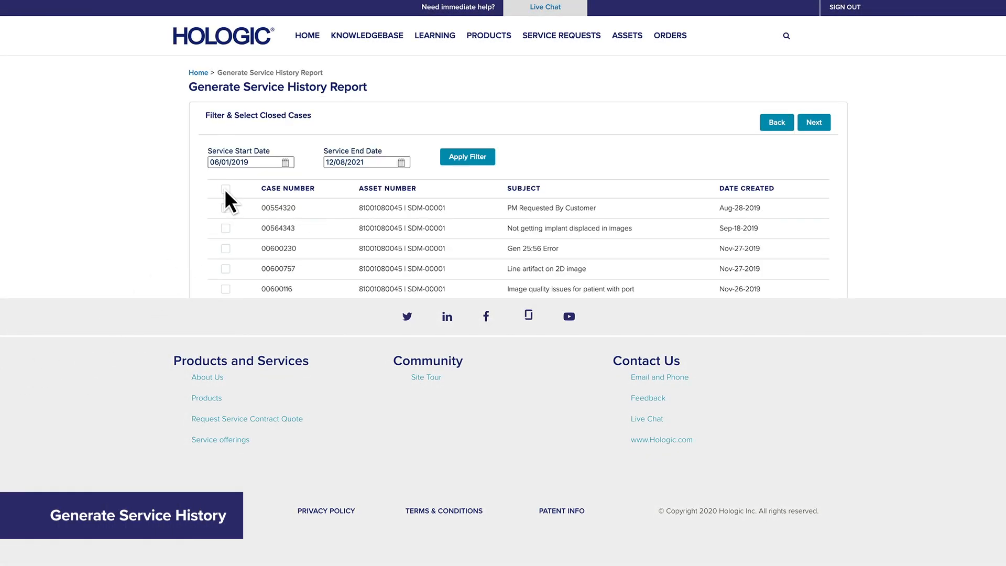
{"action": "left_click", "coordinate": [818, 123]}
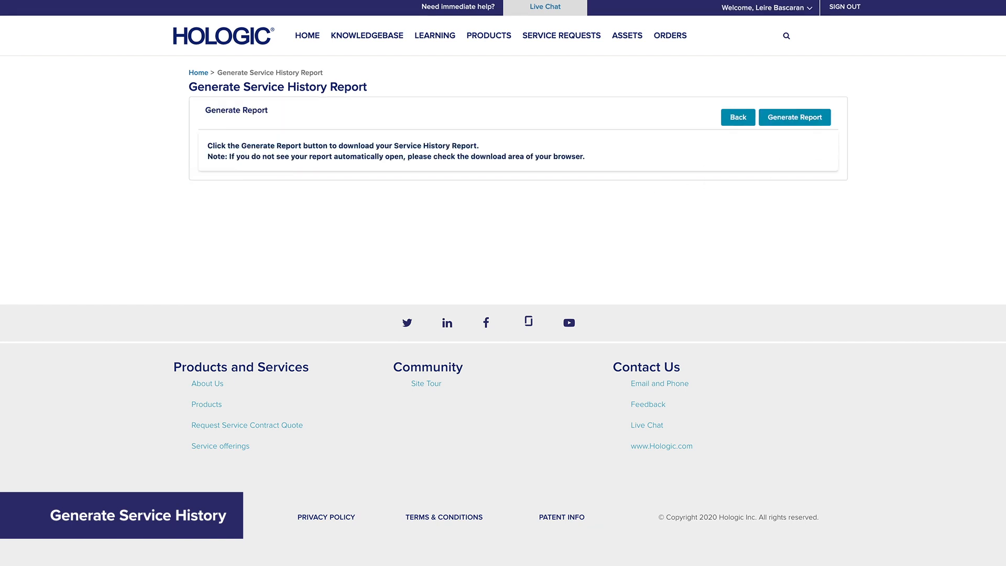
{"action": "left_click", "coordinate": [823, 119]}
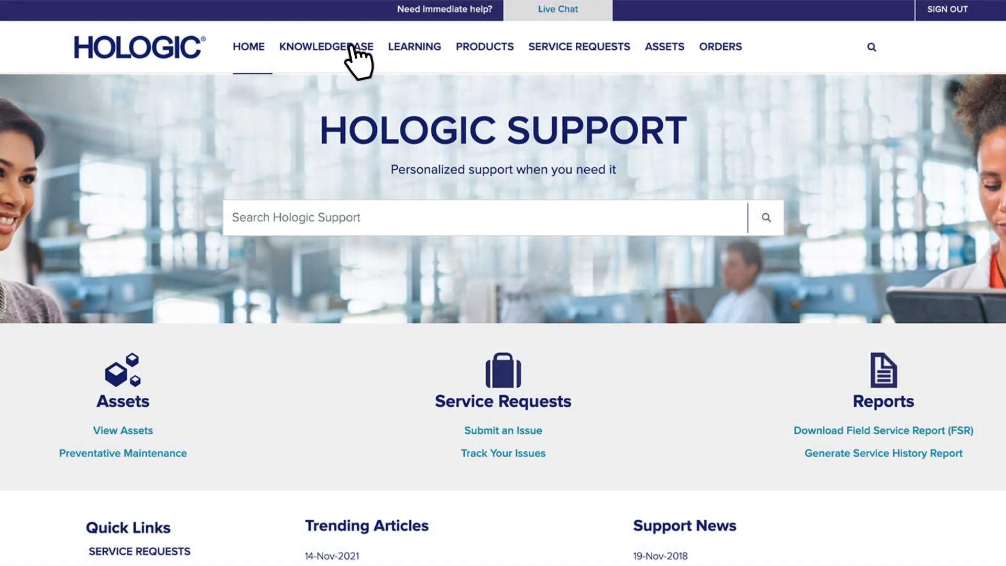
{"action": "left_click", "coordinate": [350, 48]}
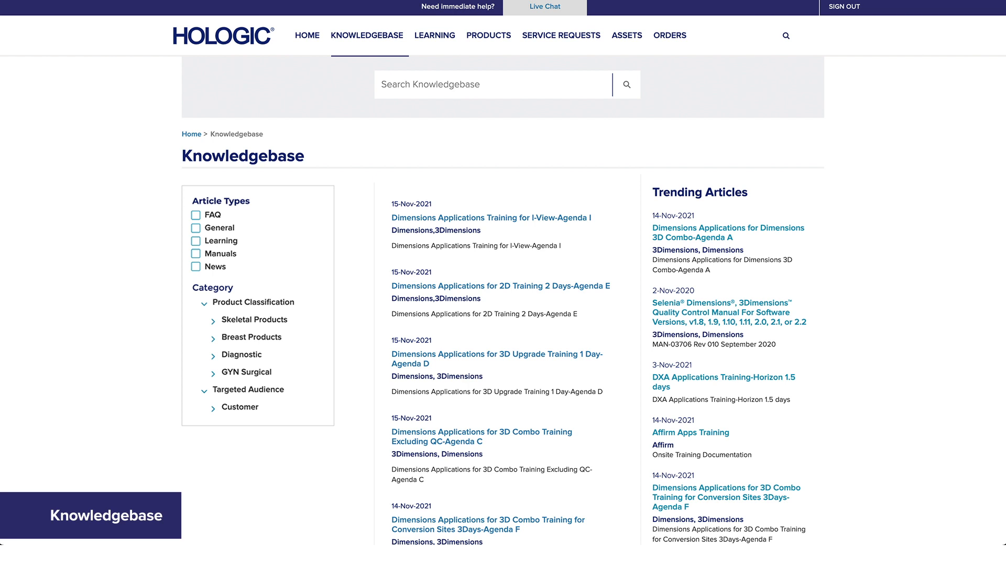
{"action": "left_click", "coordinate": [214, 339]}
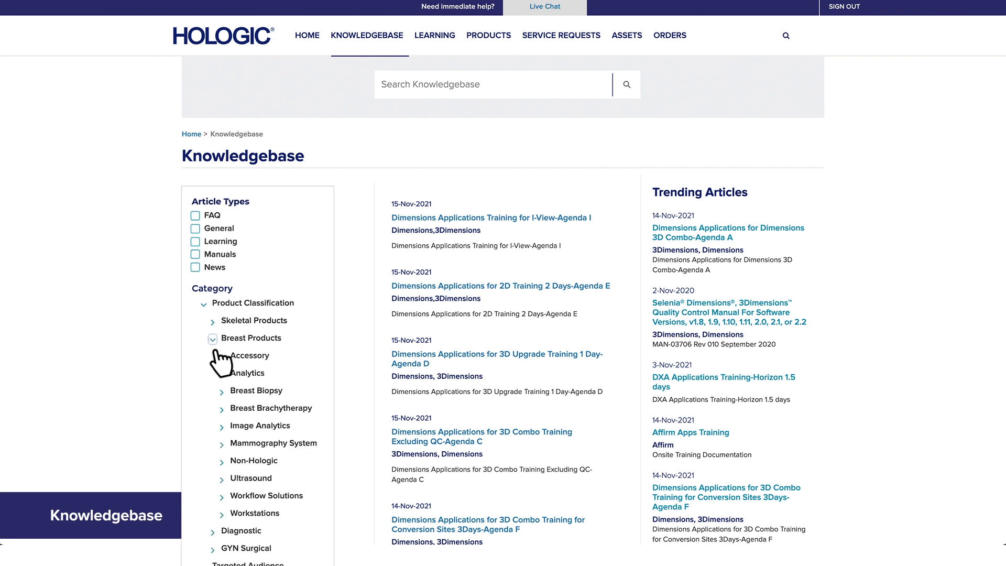
{"action": "left_click", "coordinate": [222, 443]}
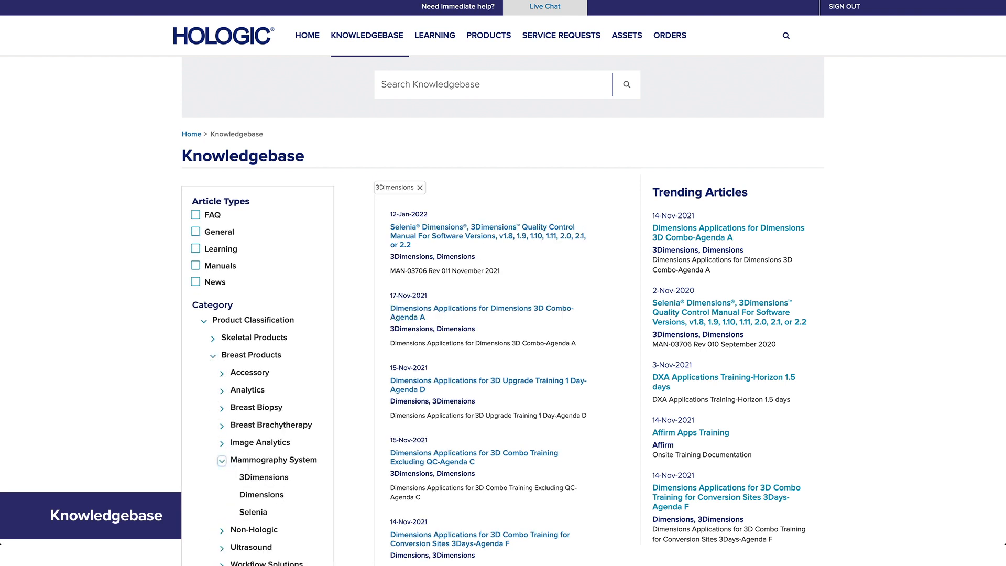
{"action": "left_click", "coordinate": [245, 355]}
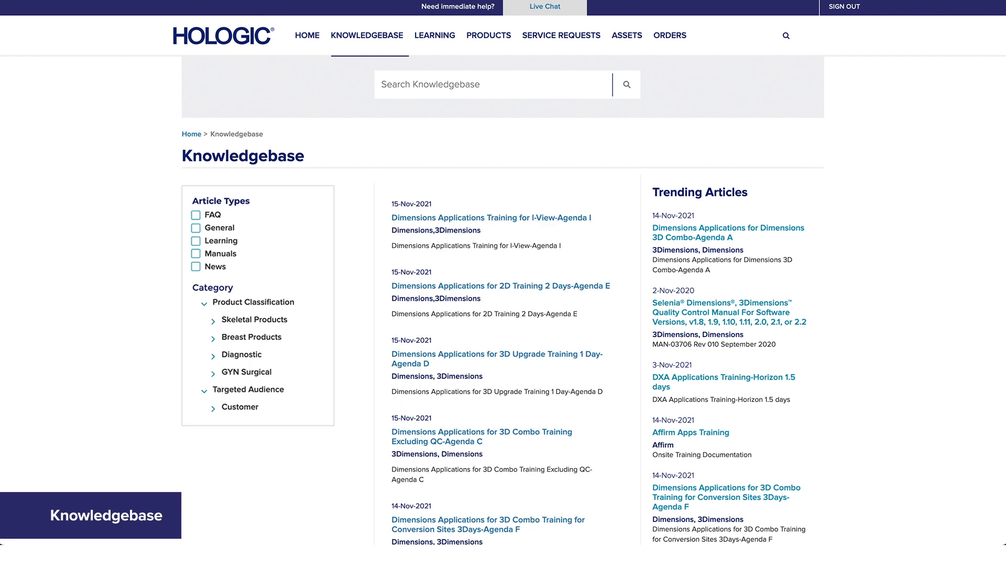
{"action": "left_click", "coordinate": [385, 81]}
{"action": "type", "text": "Dimensions"}
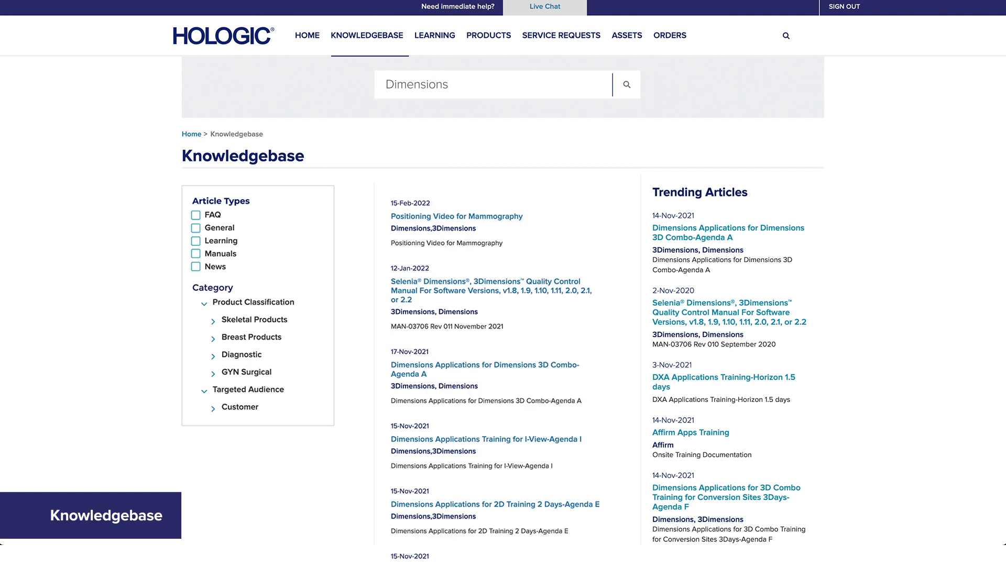
{"action": "left_click", "coordinate": [410, 293]}
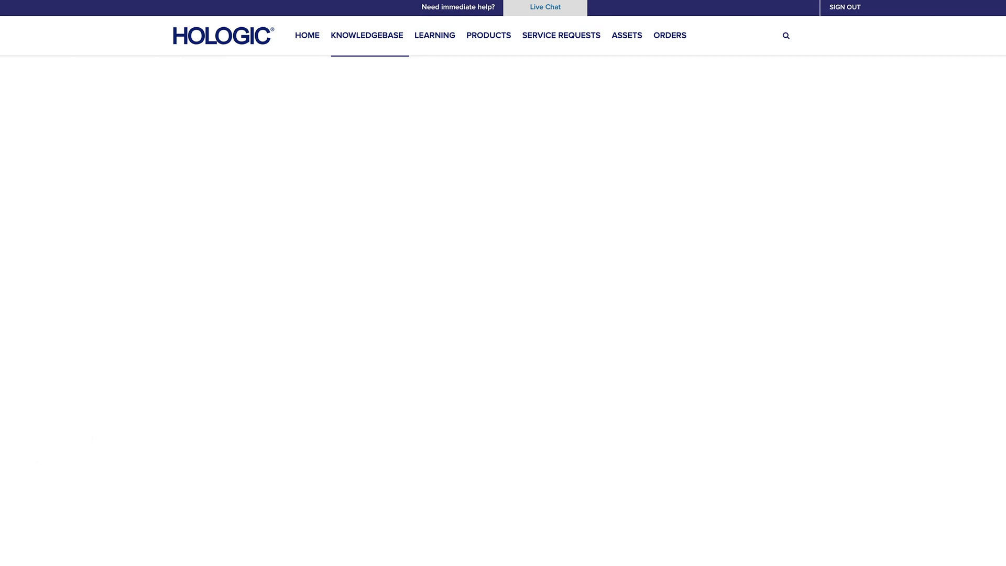
{"action": "scroll", "coordinate": [1, 354], "scroll_direction": "down", "scroll_amount": 4}
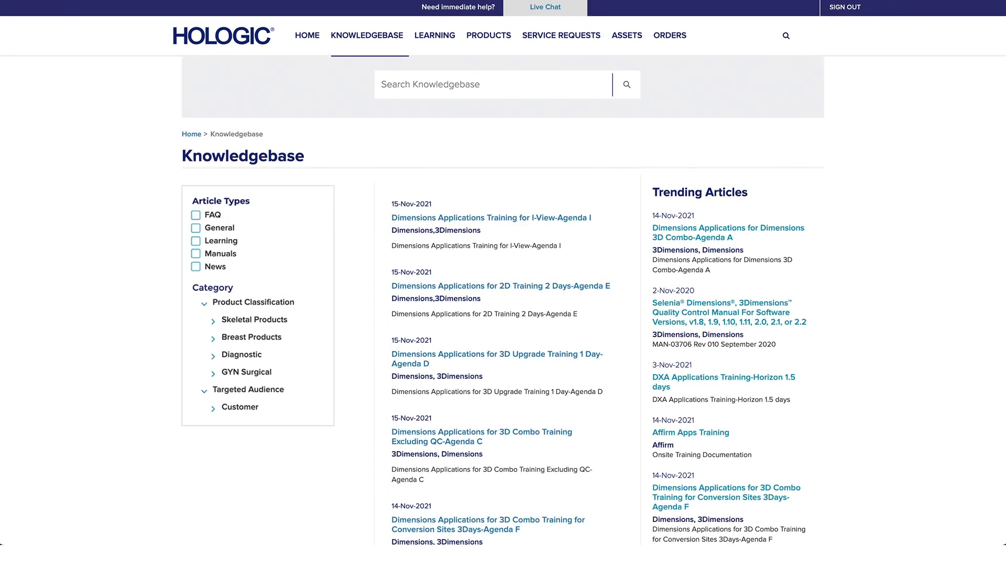
Step: Search the Knowledgebase for 'Add a new patient' and open 'How to Add a New Patient to Dimensions?'
{"action": "left_click", "coordinate": [385, 79]}
{"action": "type", "text": "Add a new patient"}
{"action": "key", "text": "Return"}
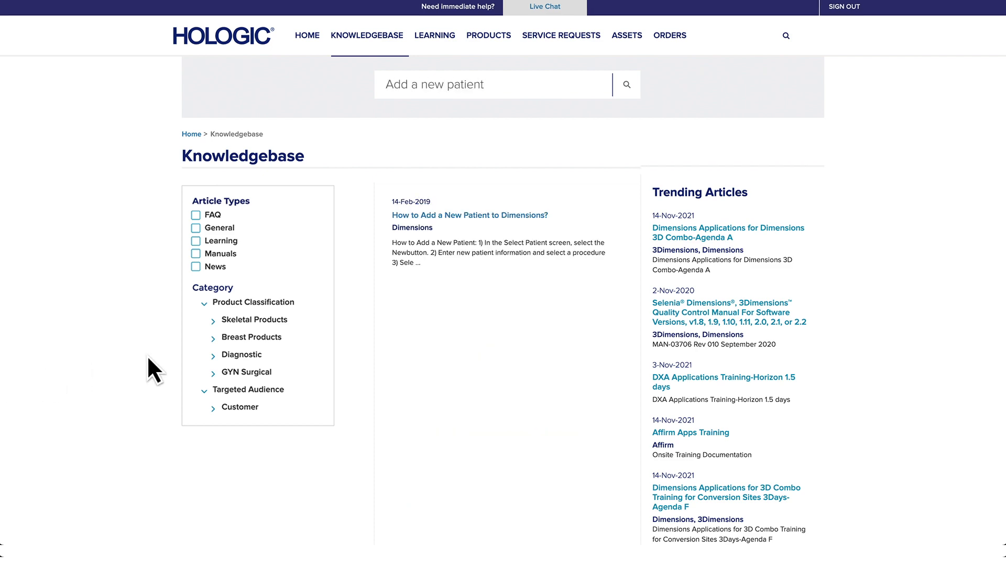
{"action": "left_click", "coordinate": [424, 217]}
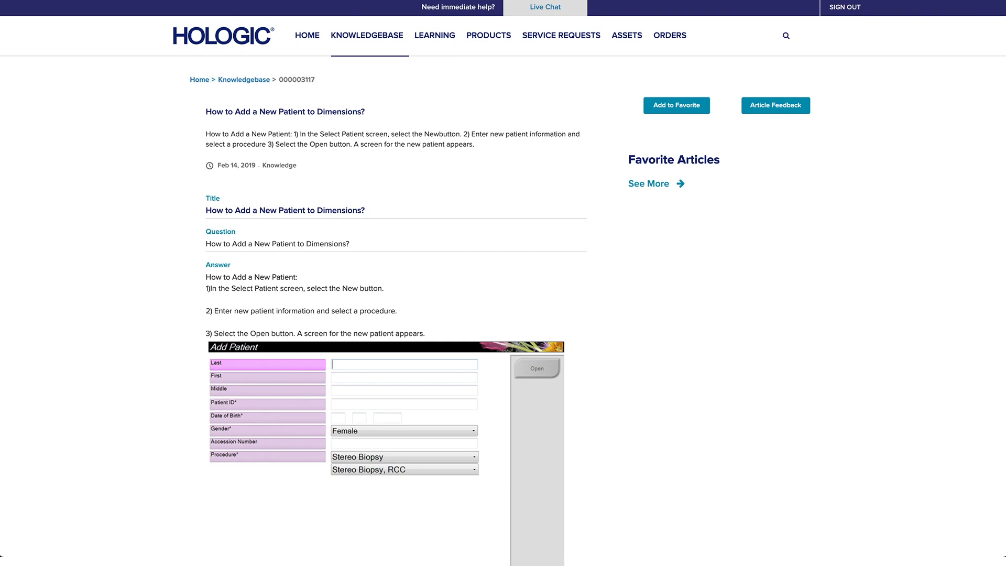
{"action": "scroll", "coordinate": [396, 283], "scroll_direction": "down", "scroll_amount": 11}
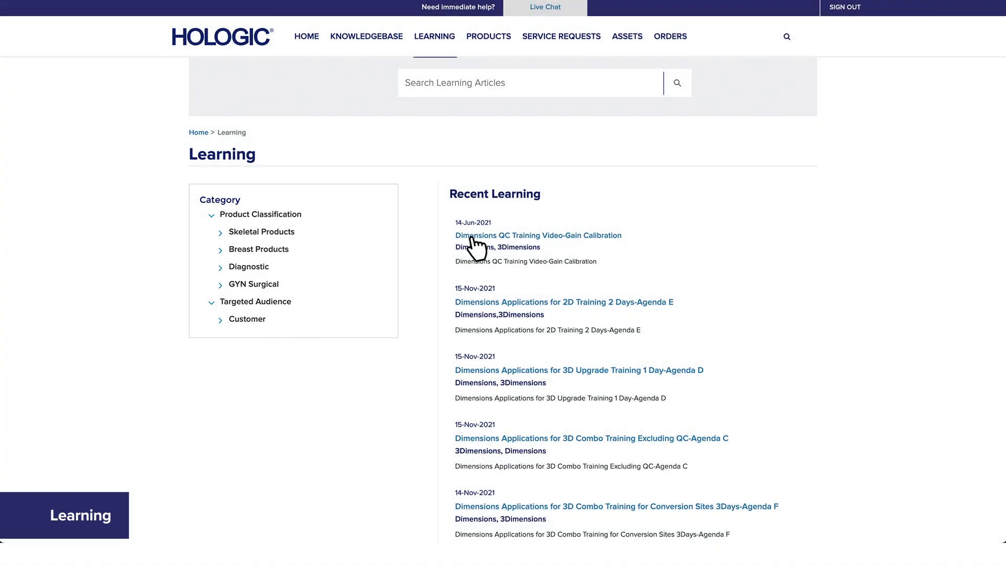
Step: Preview and play 3-Gain Calibration.mp4 from the Dimensions QC Training Video-Gain Calibration article
{"action": "left_click", "coordinate": [472, 237]}
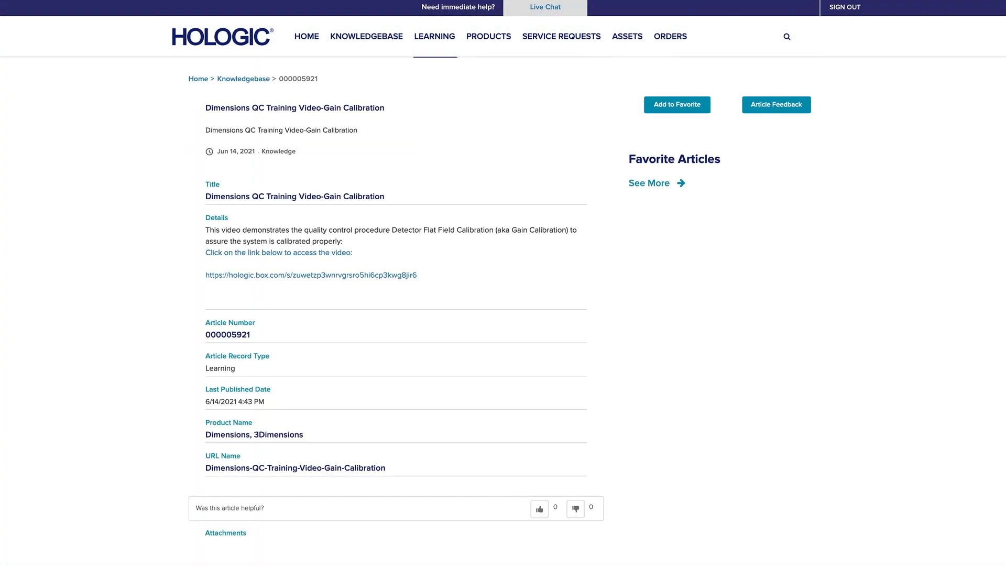
{"action": "scroll", "coordinate": [503, 283], "scroll_direction": "down", "scroll_amount": 8}
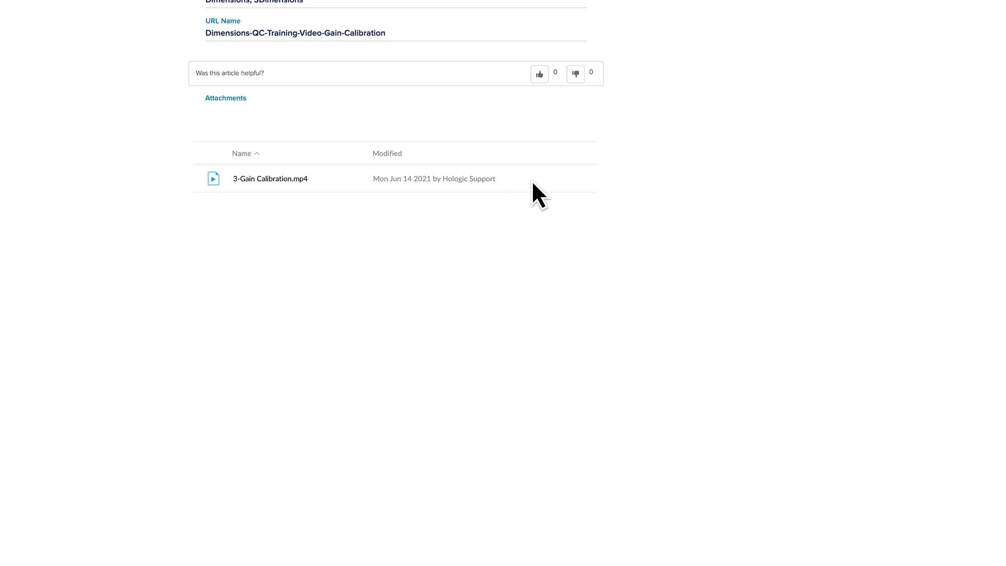
{"action": "left_click", "coordinate": [535, 178]}
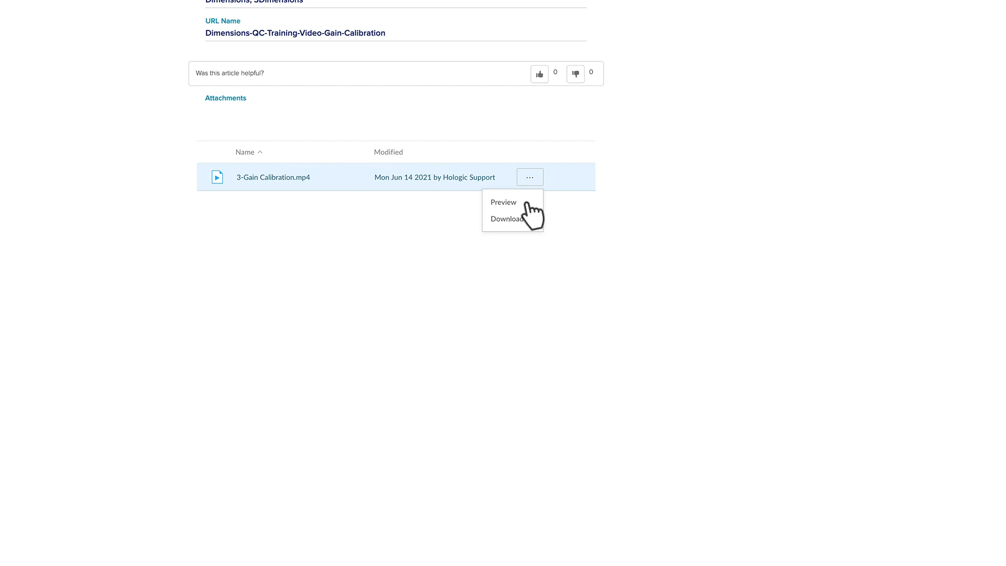
{"action": "left_click", "coordinate": [521, 202]}
{"action": "left_click", "coordinate": [380, 323]}
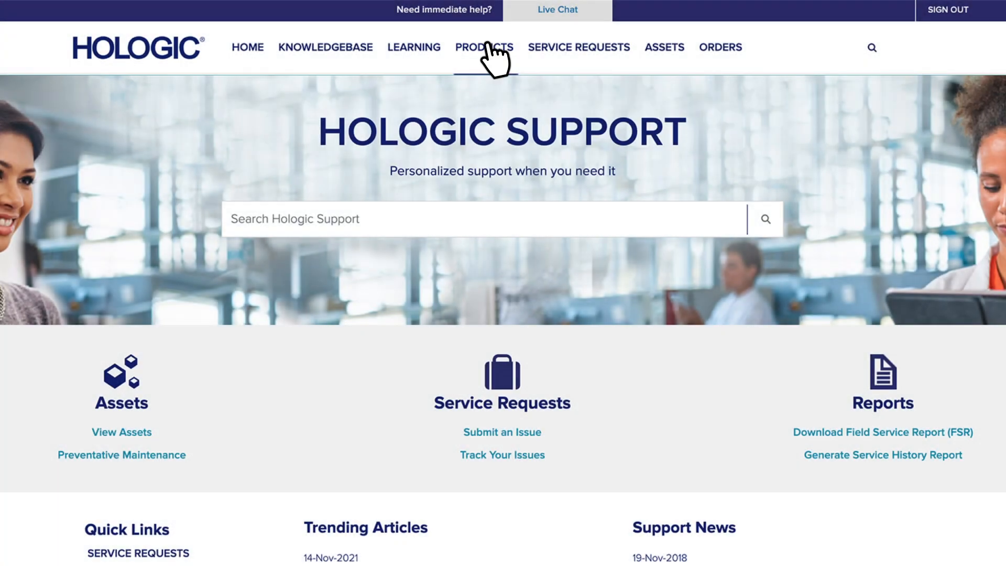
Step: Go to Products and open the 3Dimensions page listed under Mammography in All Products
{"action": "left_click", "coordinate": [488, 46]}
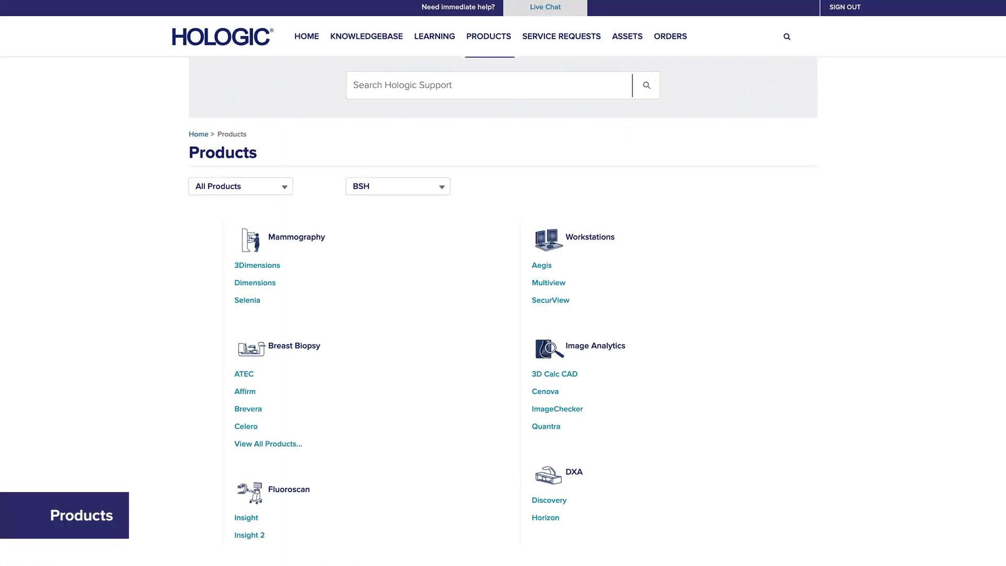
{"action": "left_click", "coordinate": [282, 186]}
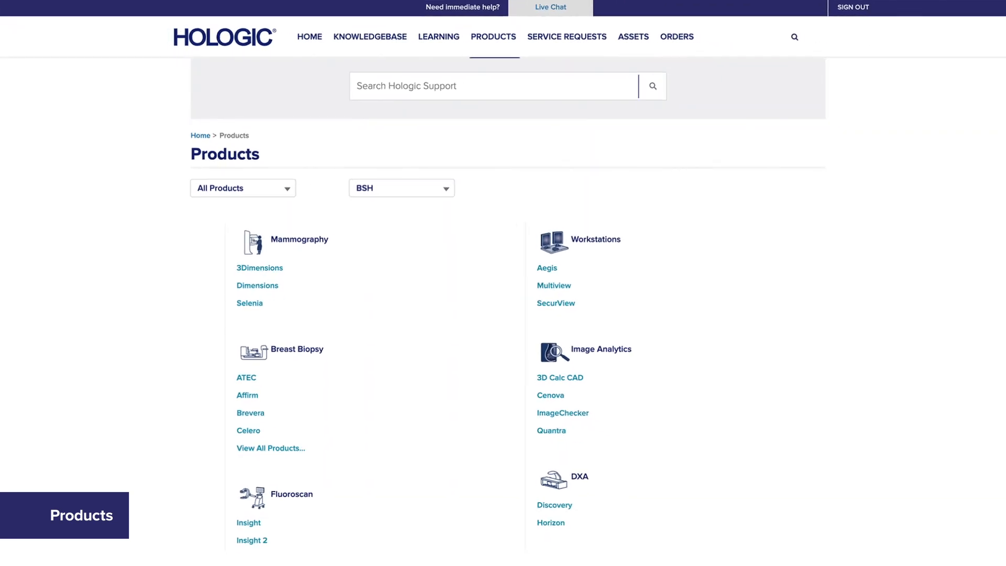
{"action": "left_click", "coordinate": [266, 266]}
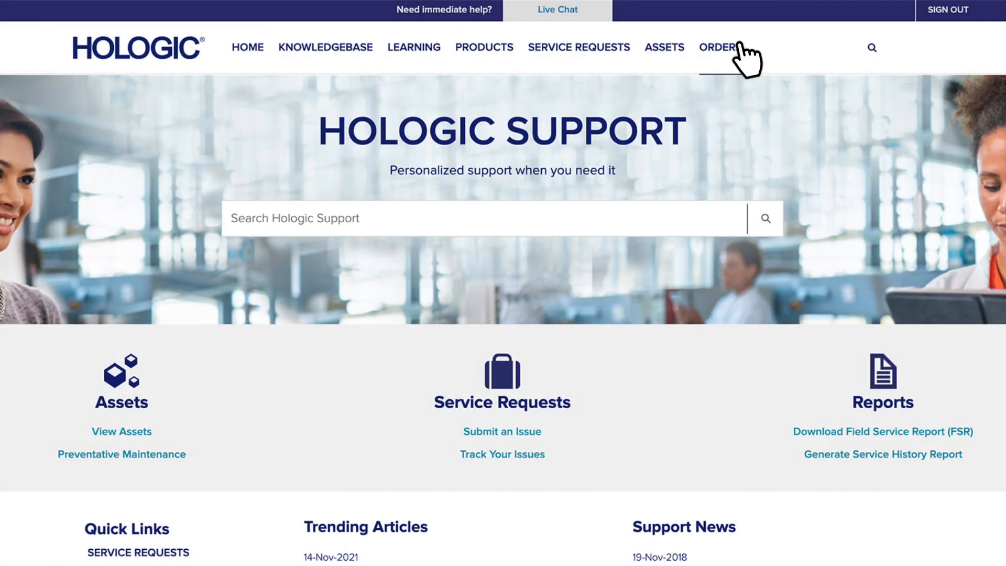
Step: Go to Orders, switch to the Recently Viewed list, and open the listed order's details
{"action": "left_click", "coordinate": [740, 44]}
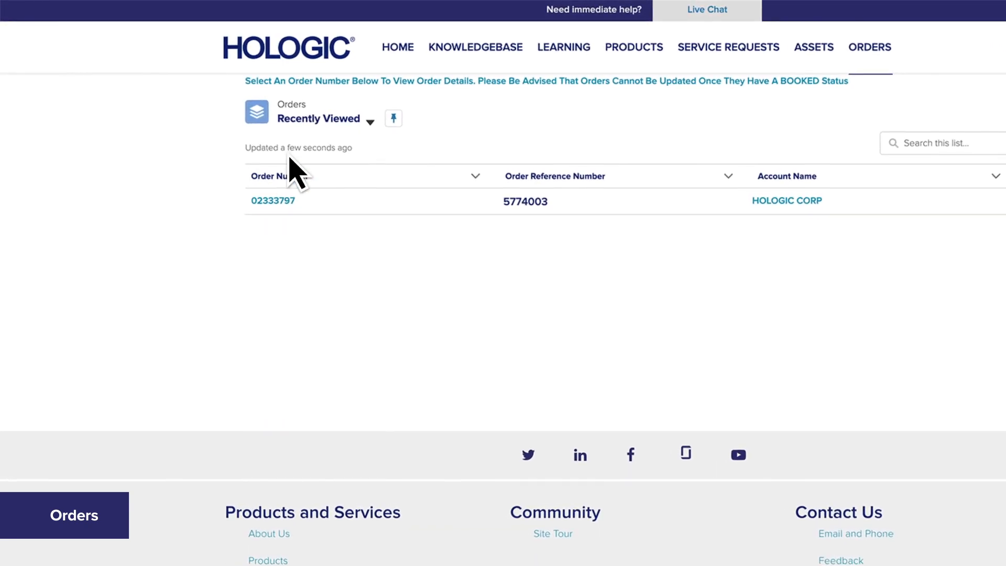
{"action": "left_click", "coordinate": [370, 121]}
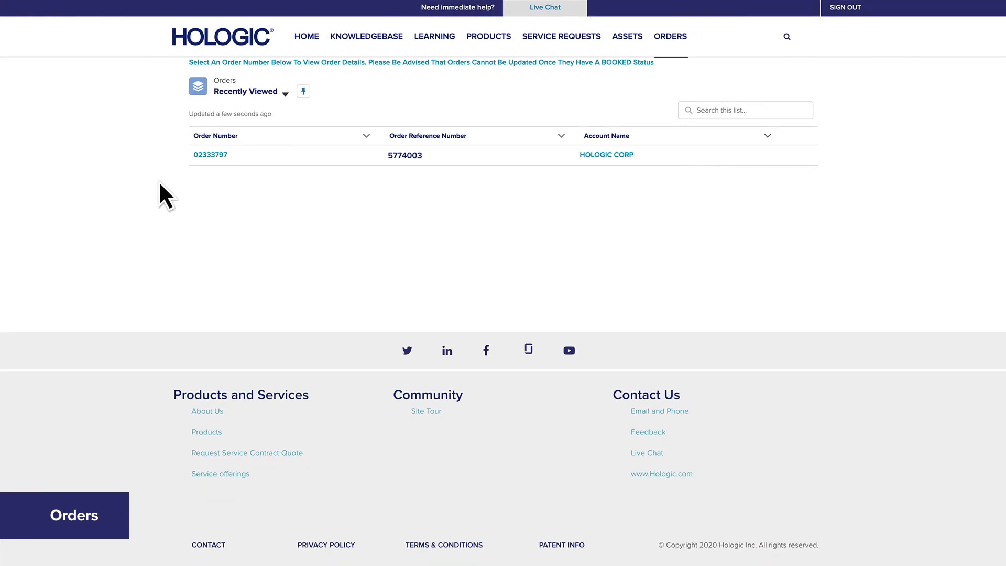
{"action": "left_click", "coordinate": [217, 155]}
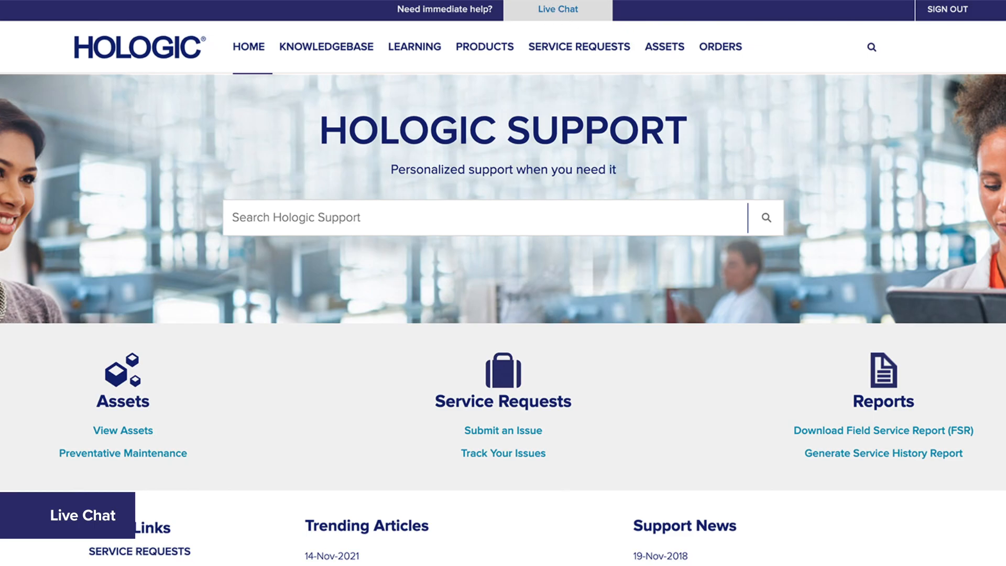
Step: Start a Live Chat request for Clinical Applications with the topic Dimensions/Selenia
{"action": "left_click", "coordinate": [558, 9]}
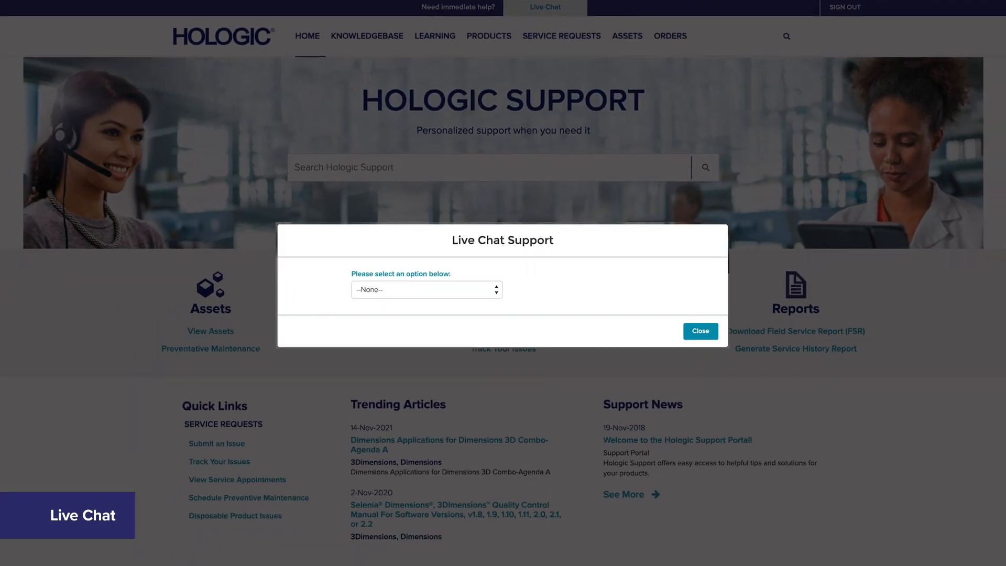
{"action": "left_click", "coordinate": [496, 289]}
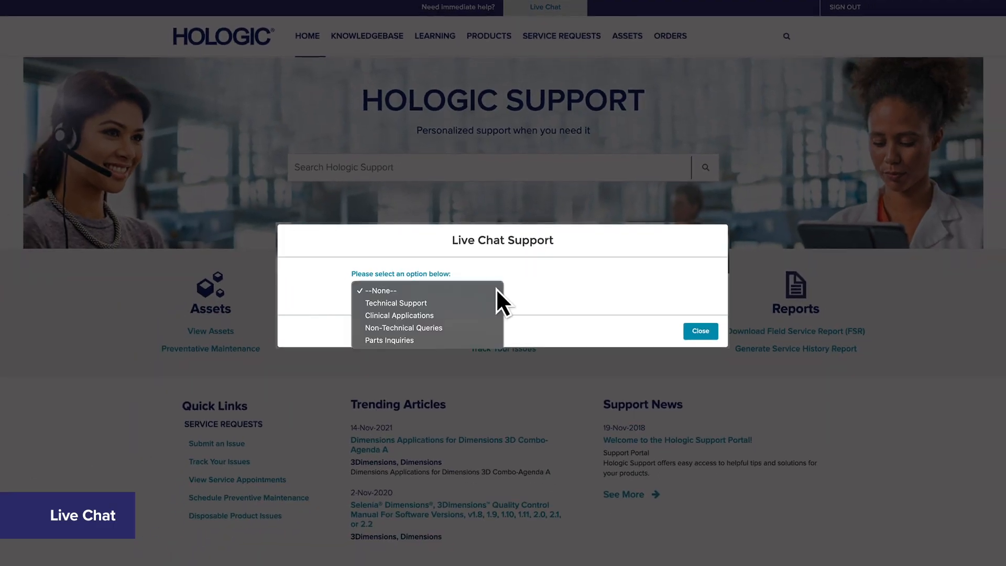
{"action": "left_click", "coordinate": [433, 316]}
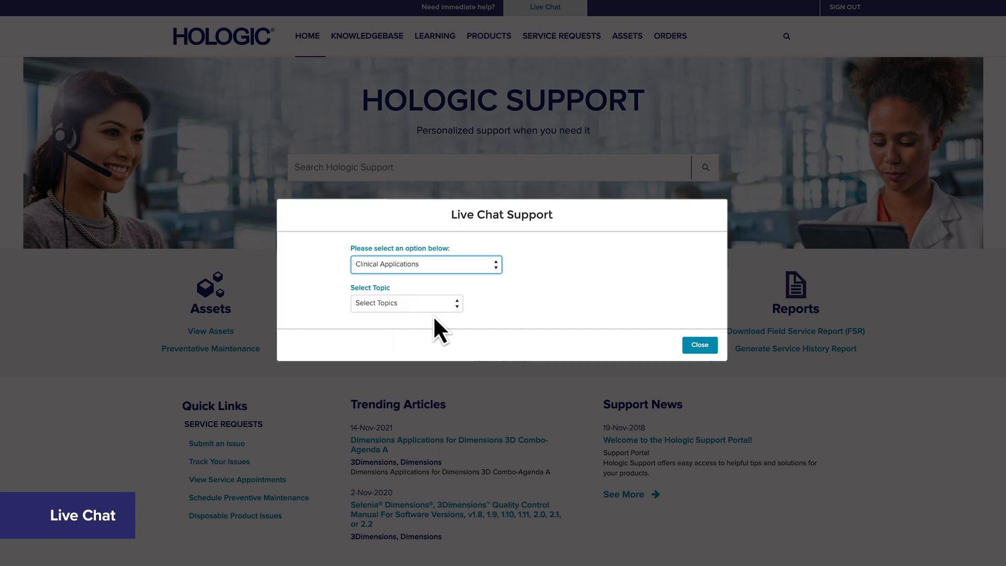
{"action": "left_click", "coordinate": [458, 304]}
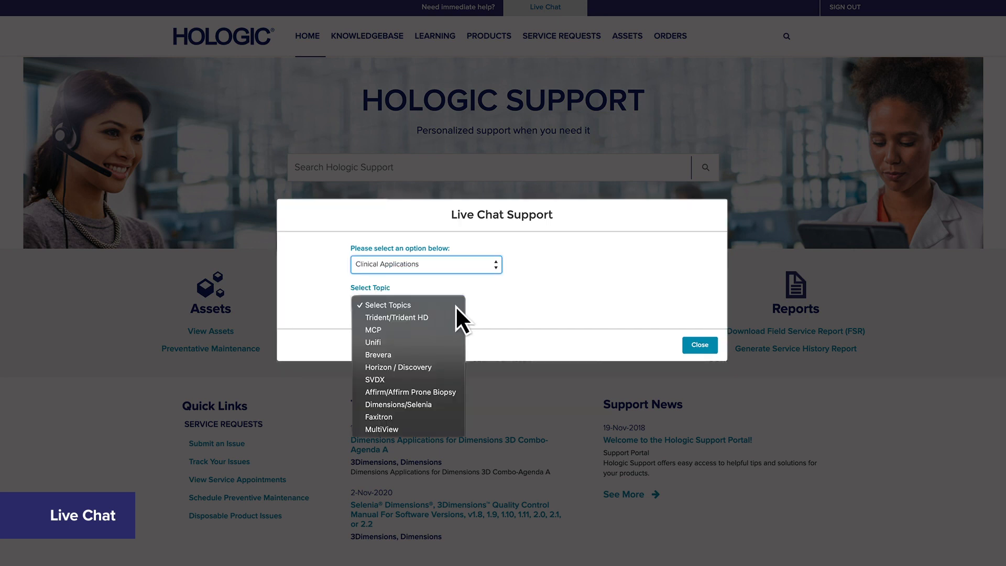
{"action": "left_click", "coordinate": [433, 405]}
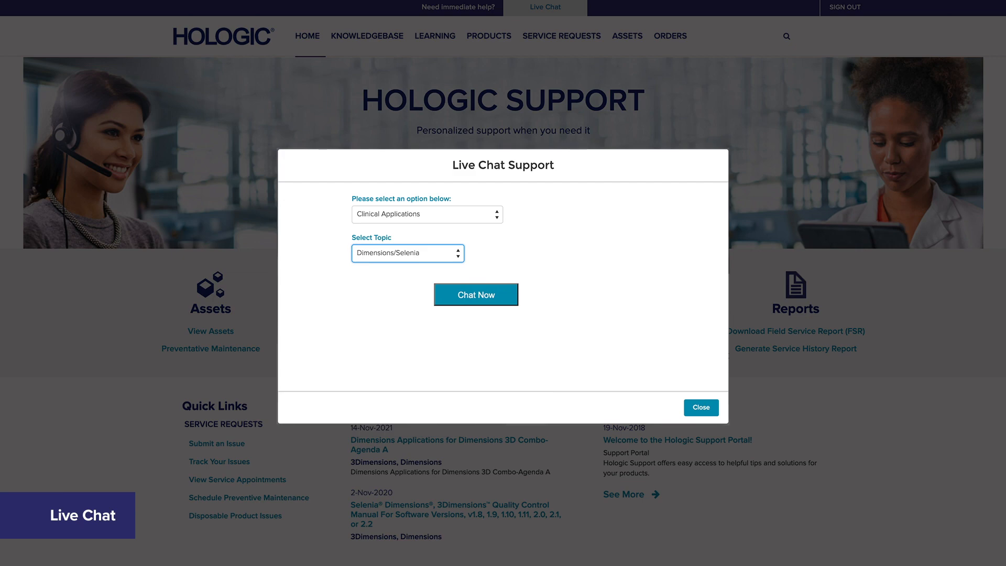